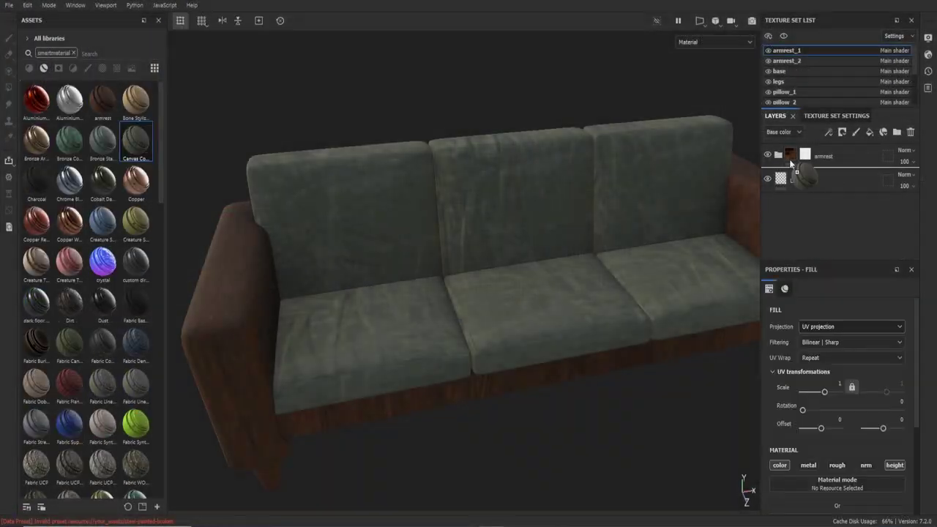
Apply the Canvas Cover material to the sofa in Substance Painter.
left_click_drag(789, 159, 791, 167)
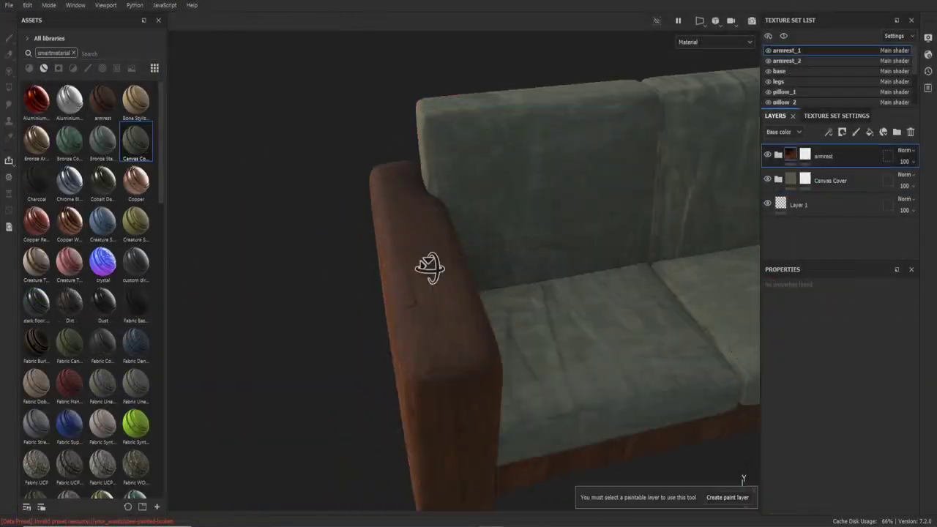